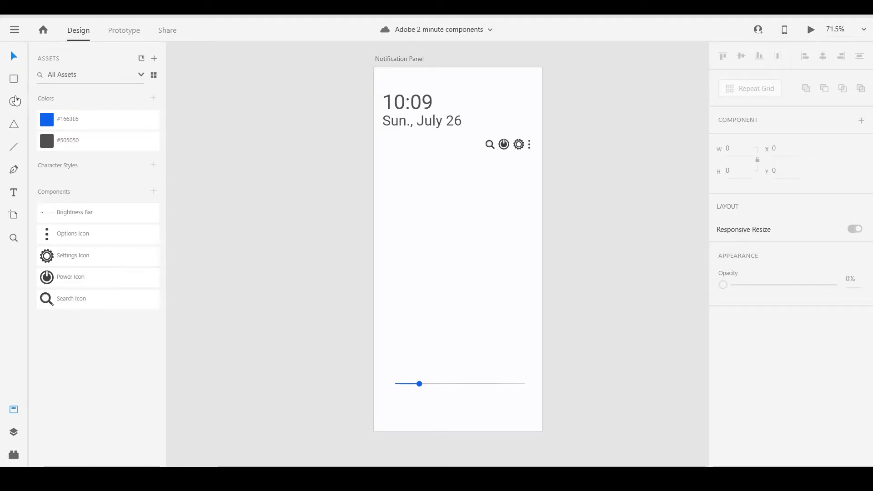
Draw a 55 by 55 circle below the date and give it the lighter grey border colour #A0A0A0.
left_click(26, 107)
left_click_drag(387, 175, 412, 201)
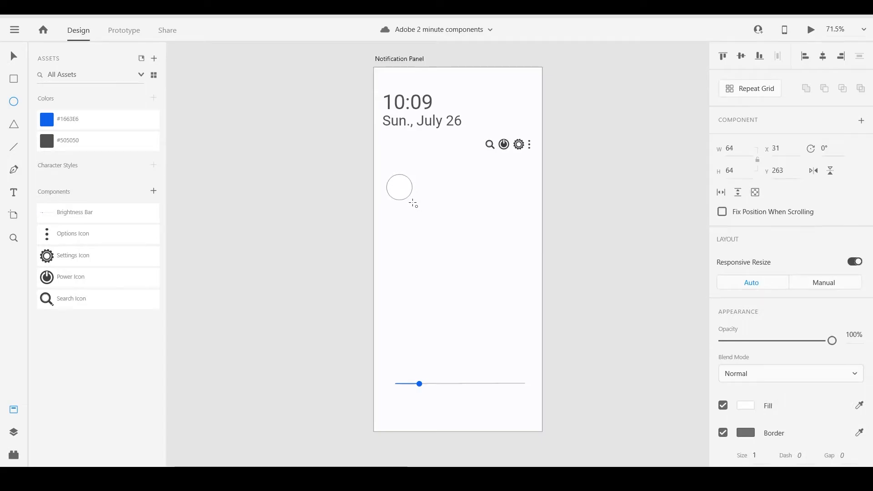
left_click_drag(739, 147, 724, 148)
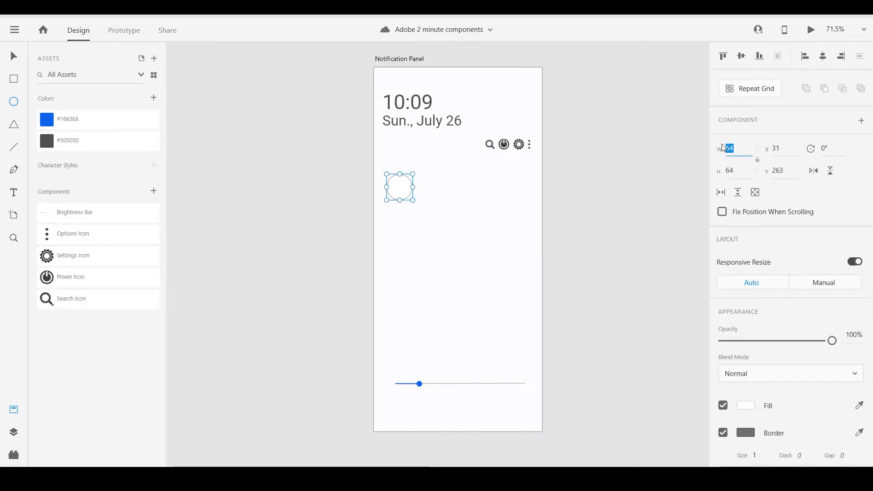
type("55")
key("Tab")
type("55")
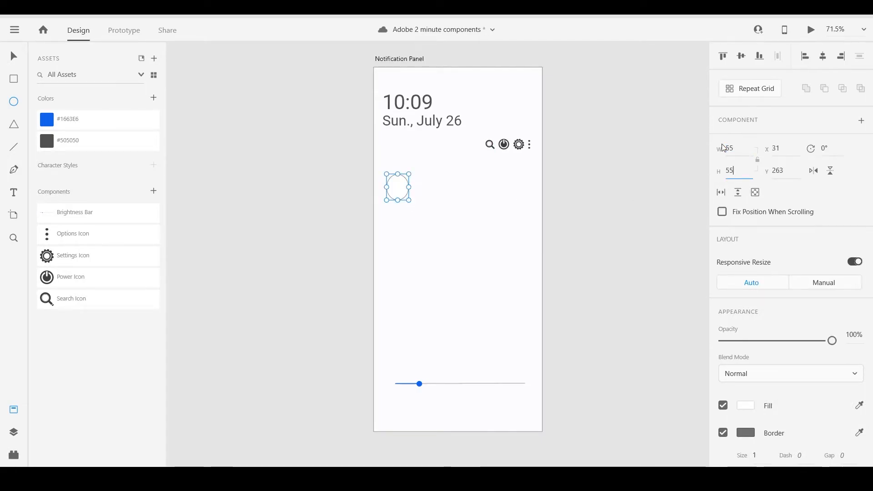
left_click(747, 436)
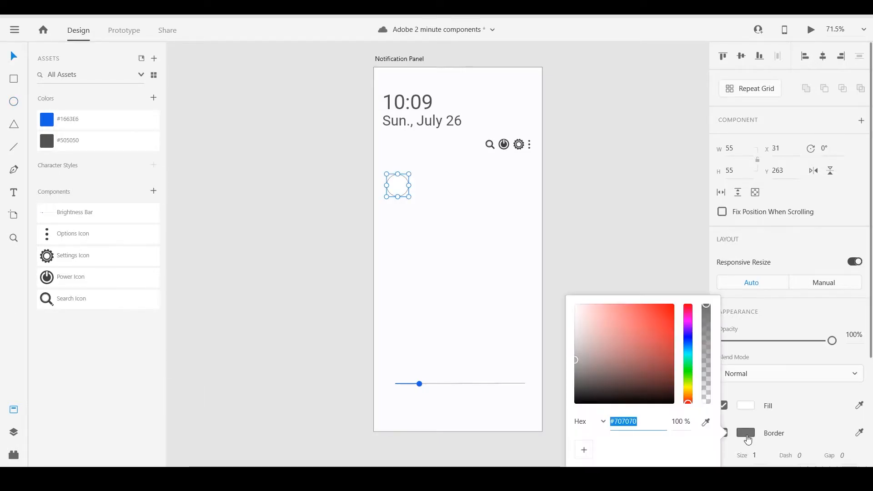
left_click_drag(576, 360, 573, 343)
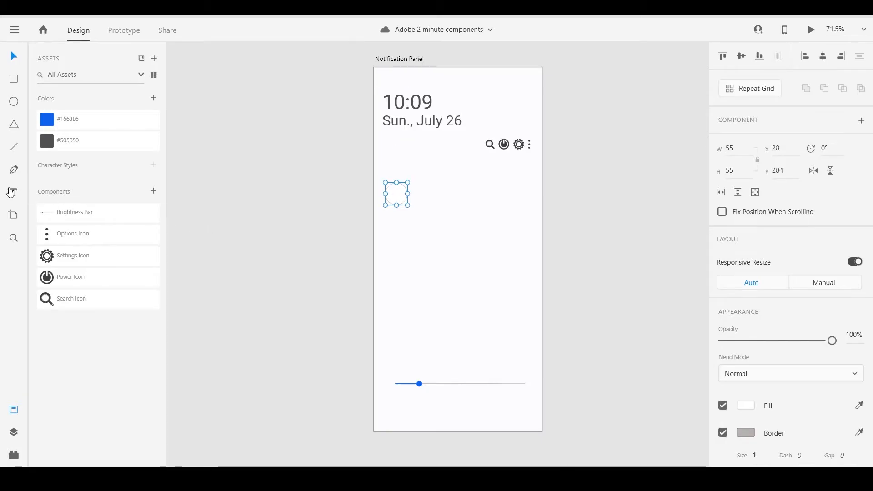
Add the text label NAME just below the circle.
left_click(11, 194)
left_click(390, 212)
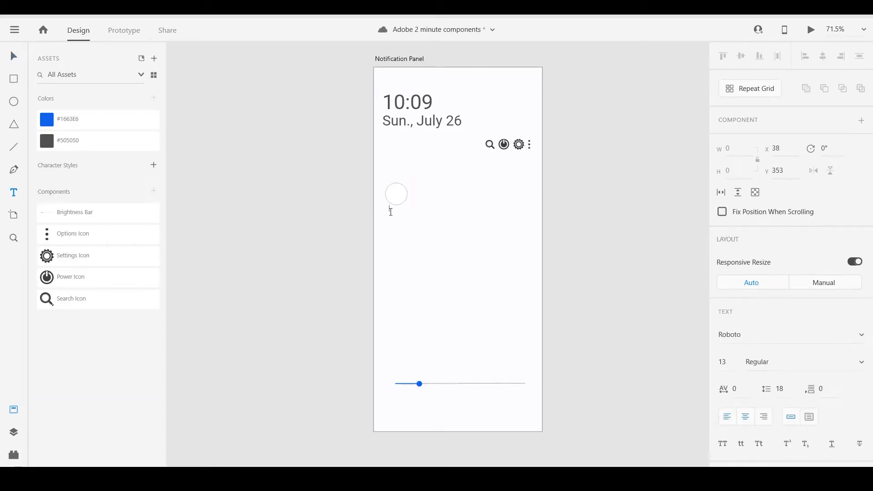
type("NAME")
Set the NAME label's text size to 12 and lighten its grey fill colour.
left_click(723, 361)
type("12")
scroll(746, 360, "down", 3)
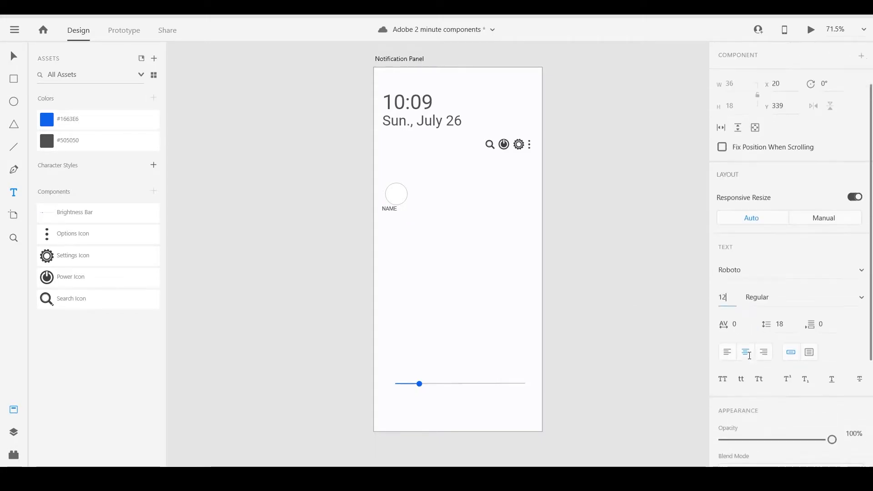
scroll(754, 320, "down", 3)
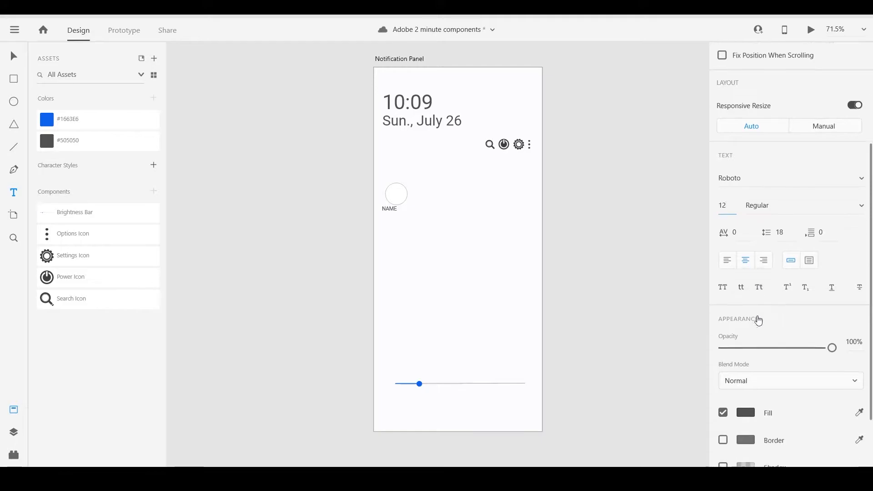
left_click(746, 339)
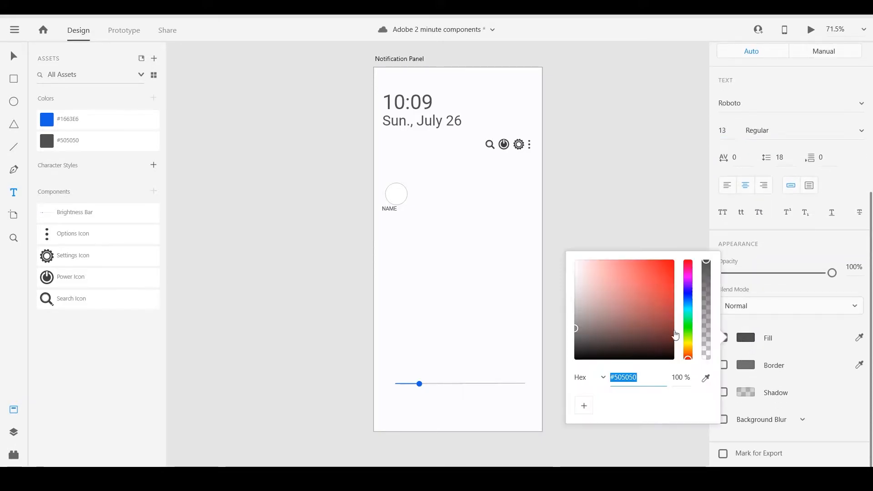
left_click_drag(576, 332, 569, 320)
Centre the NAME label beneath the circle and nudge it up closer to the circle.
left_click(390, 225)
left_click_drag(387, 206, 397, 214)
key("Up")
key("Up")
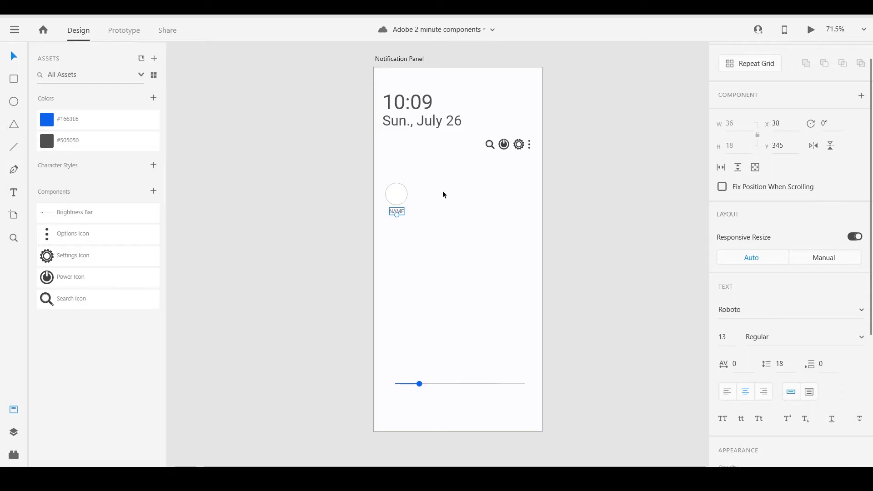
left_click(443, 191)
left_click(396, 212)
key("Up")
left_click(475, 224)
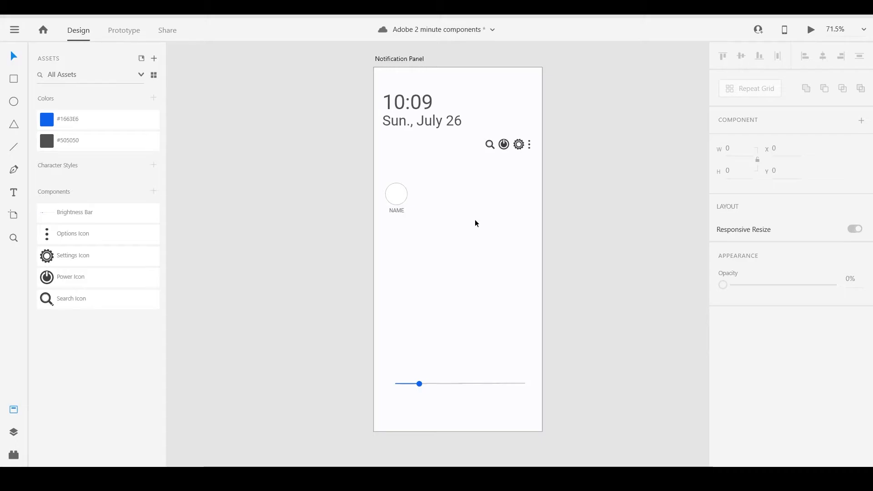
Turn the circle and its NAME label into a repeat grid of four columns and four rows above the brightness slider.
left_click_drag(429, 232, 376, 179)
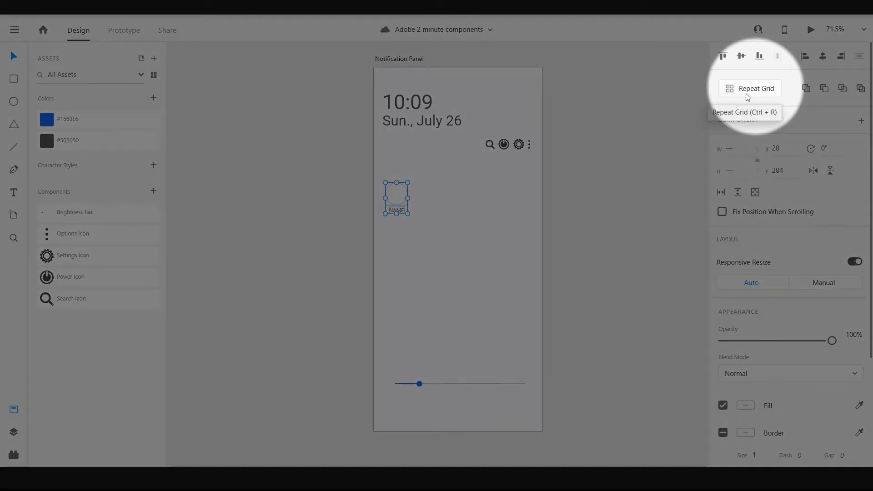
left_click(748, 97)
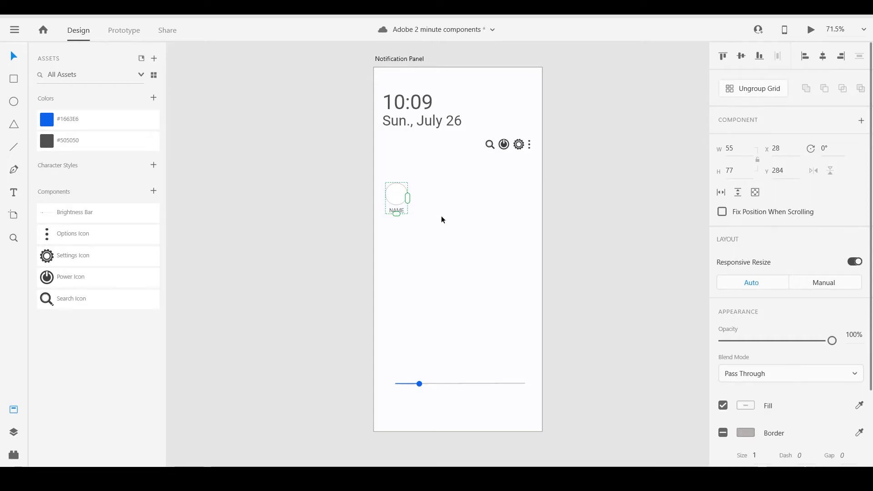
left_click_drag(408, 199, 509, 200)
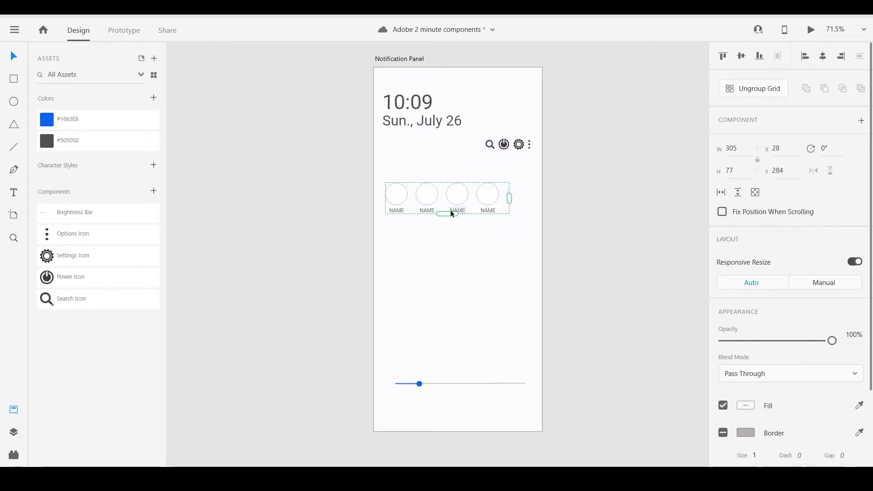
left_click_drag(453, 217, 448, 312)
left_click_drag(509, 247, 536, 263)
left_click_drag(461, 311, 452, 357)
left_click_drag(527, 264, 478, 241)
left_click(431, 160)
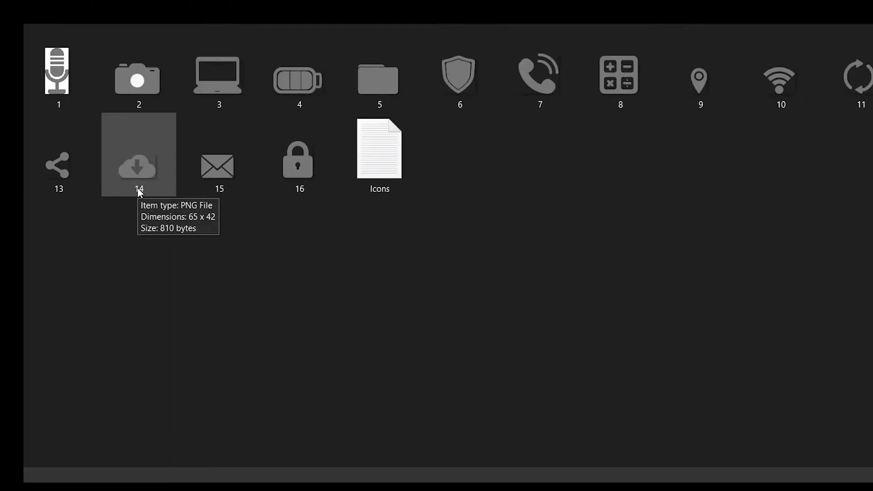
Fill the grid's circles with the 16 numbered PNG icons from the folder, leaving out the Icons text file.
key("ctrl+a")
left_click(359, 172, "ctrl")
left_click_drag(299, 180, 585, 393)
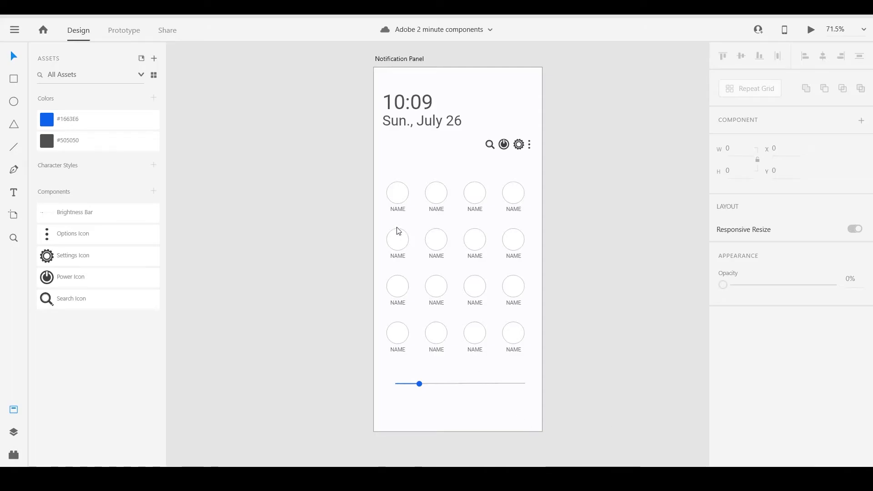
left_click_drag(399, 231, 401, 197)
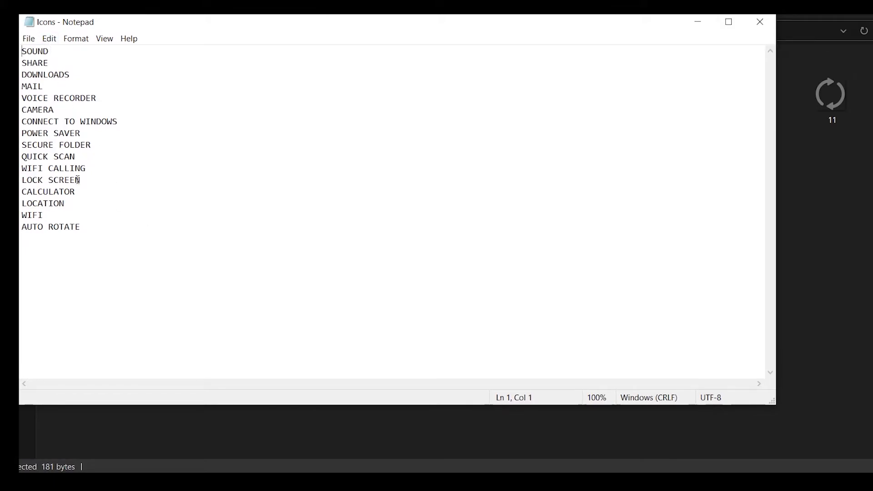
Close the Icons text file in Notepad and apply the file to the grid's NAME labels to fill in the icon names.
left_click(759, 21)
left_click_drag(371, 171, 638, 482)
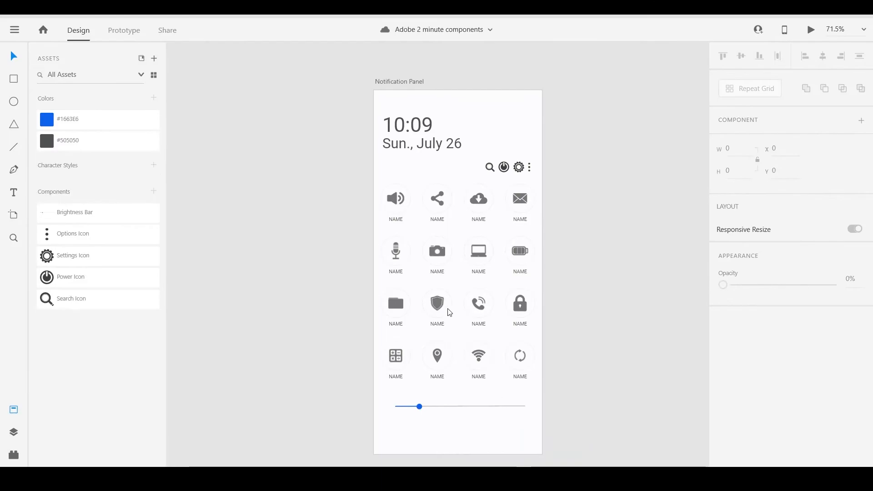
left_click_drag(449, 313, 394, 223)
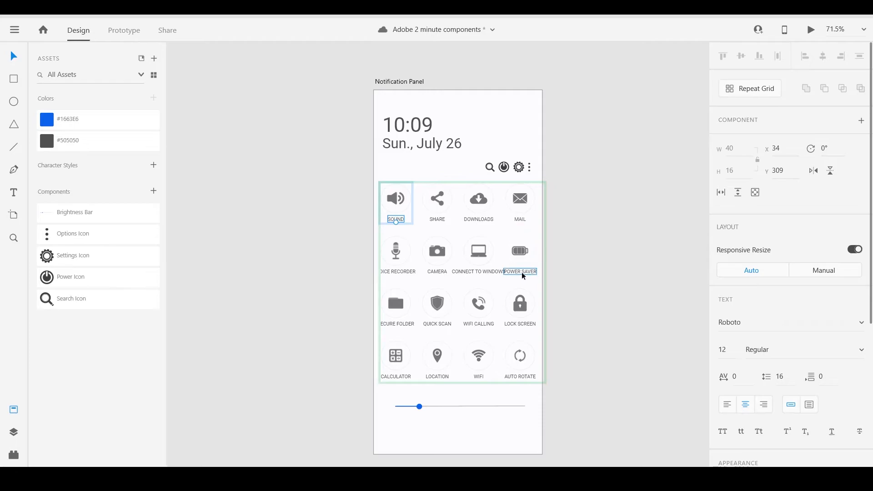
Break the VOICE RECORDER, CONNECT TO WINDOWS and SECURE FOLDER labels onto two lines each.
double_click(391, 271)
key("BackSpace")
key("Return")
double_click(483, 271)
key("BackSpace")
key("Return")
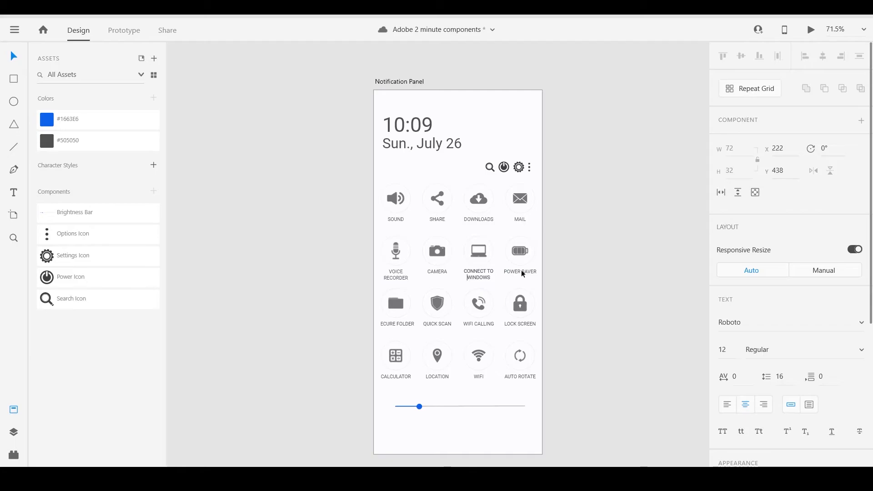
double_click(396, 323)
key("BackSpace")
key("Return")
key("Escape")
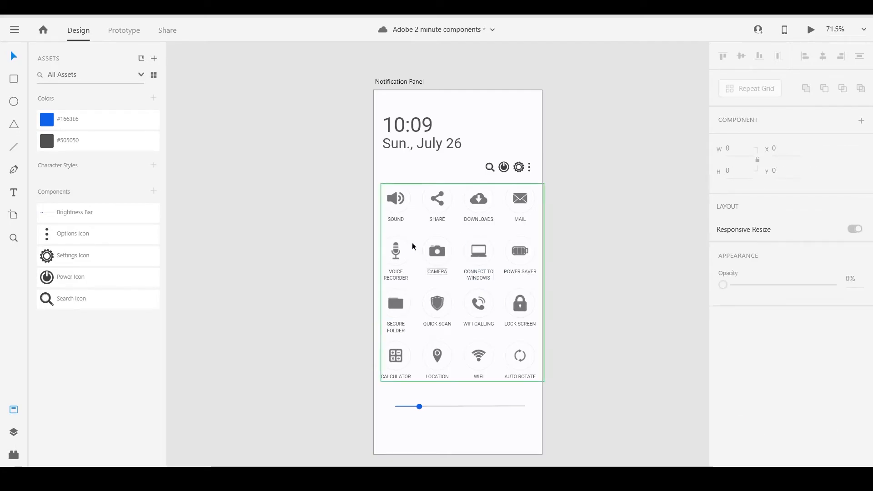
Set the text size of the grid's labels to 13, using the SOUND label.
left_click(395, 219)
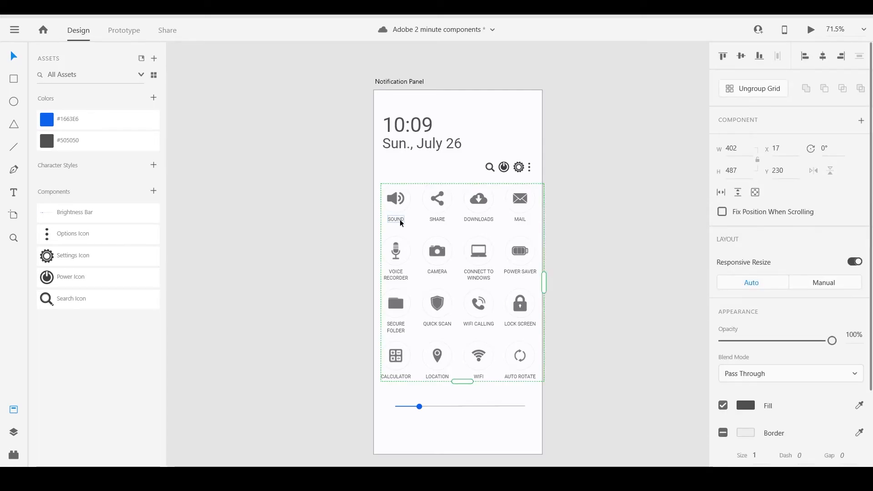
double_click(395, 218)
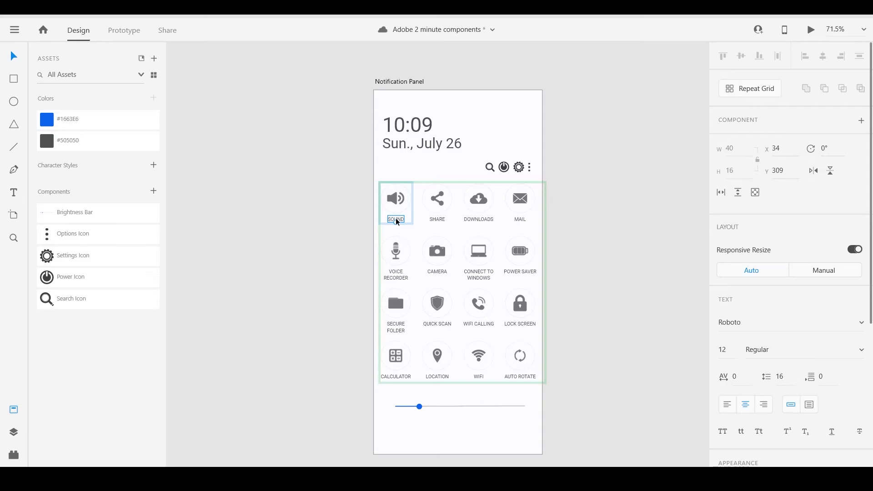
left_click(725, 350)
type("14")
key("Return")
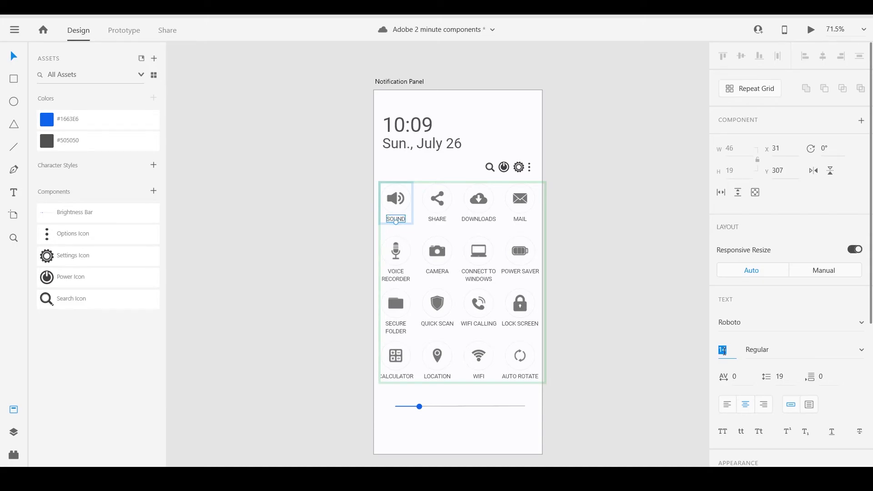
key("Down")
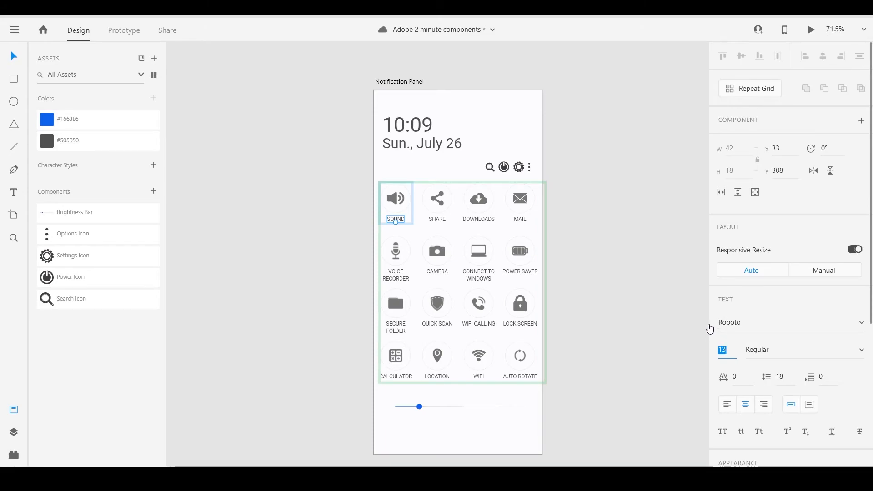
key("Escape")
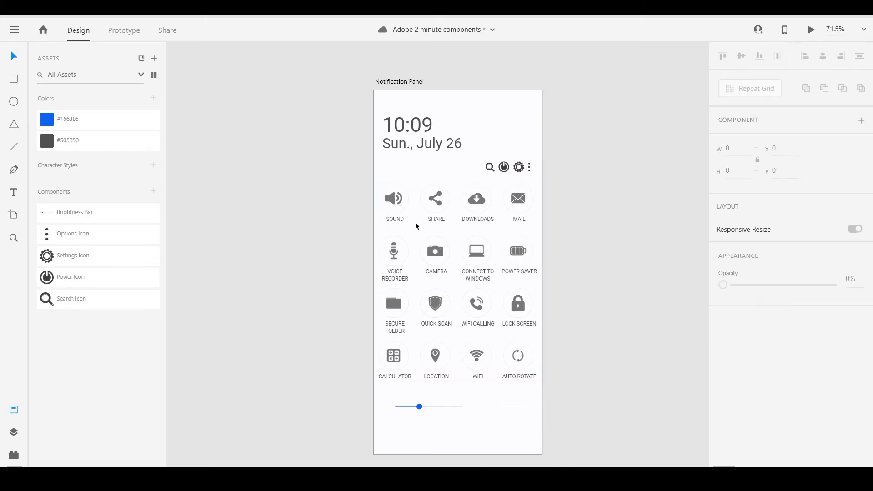
Nudge the grid's labels slightly right and down, placing the SOUND label at X 34, Y 309.
left_click(397, 218)
double_click(398, 220)
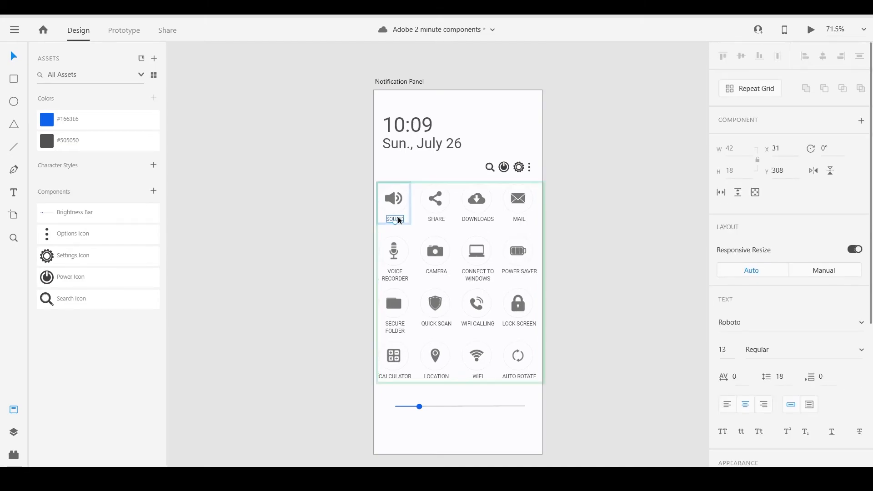
left_click_drag(397, 218, 398, 218)
key("Right")
key("Right")
key("Right")
key("Right")
key("Right")
key("Right")
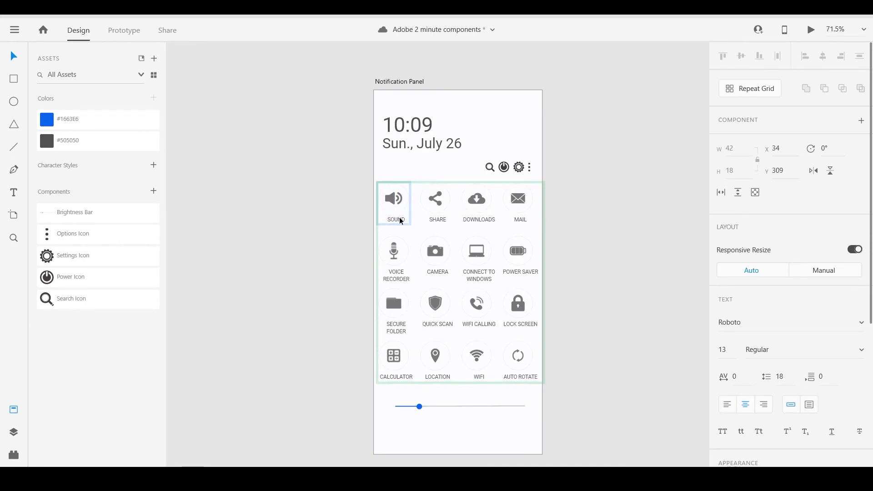
left_click(428, 229)
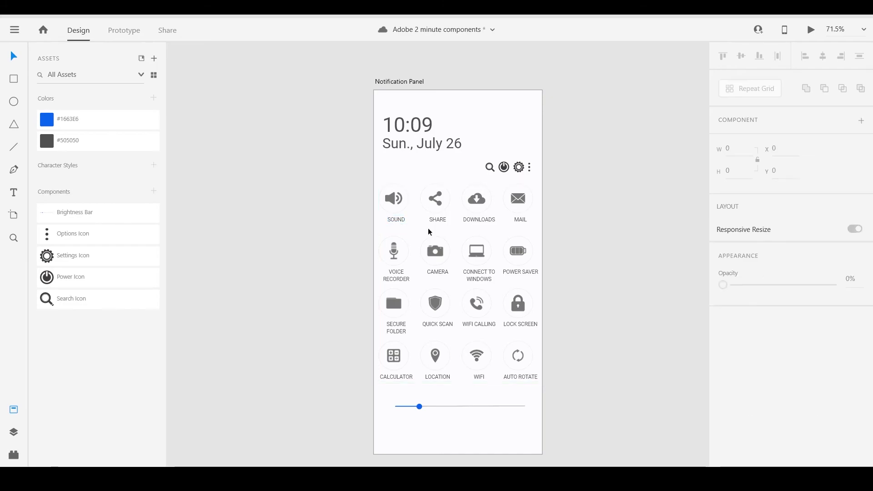
Resize the icon repeat grid vertically to a height of 505, keeping four rows.
left_click(454, 341)
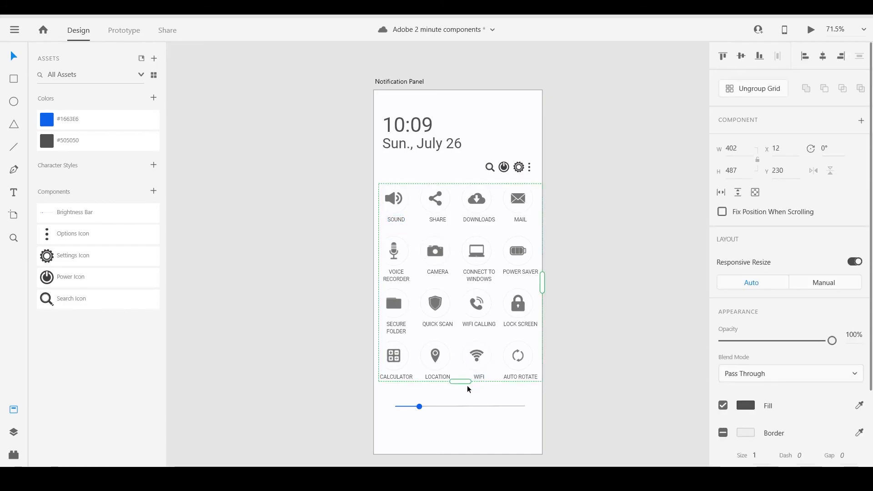
left_click_drag(460, 382, 455, 251)
scroll(454, 251, "up", 3)
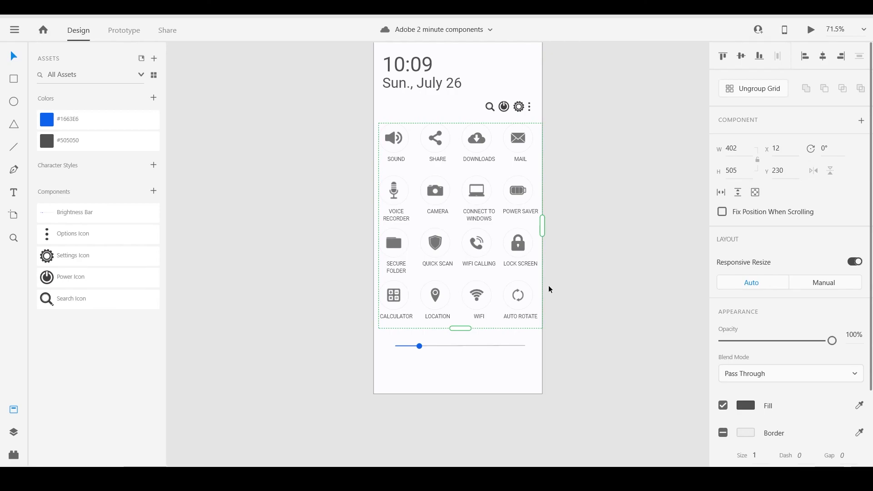
scroll(548, 287, "up", 2)
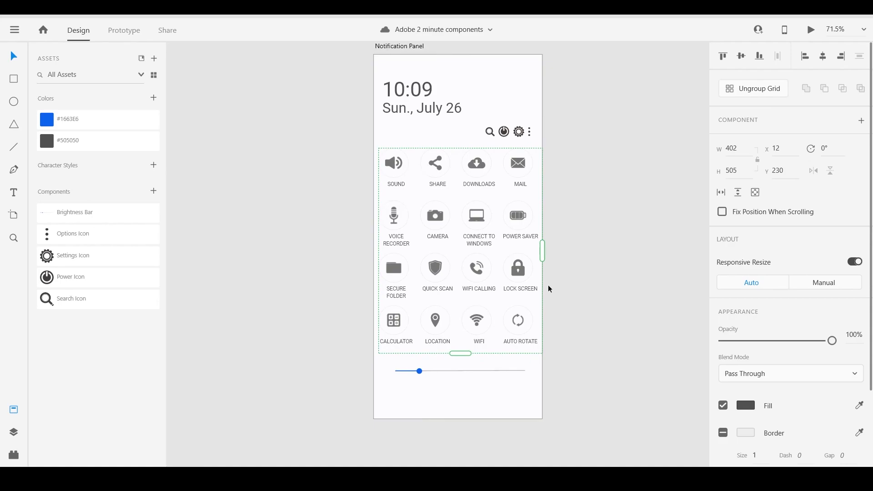